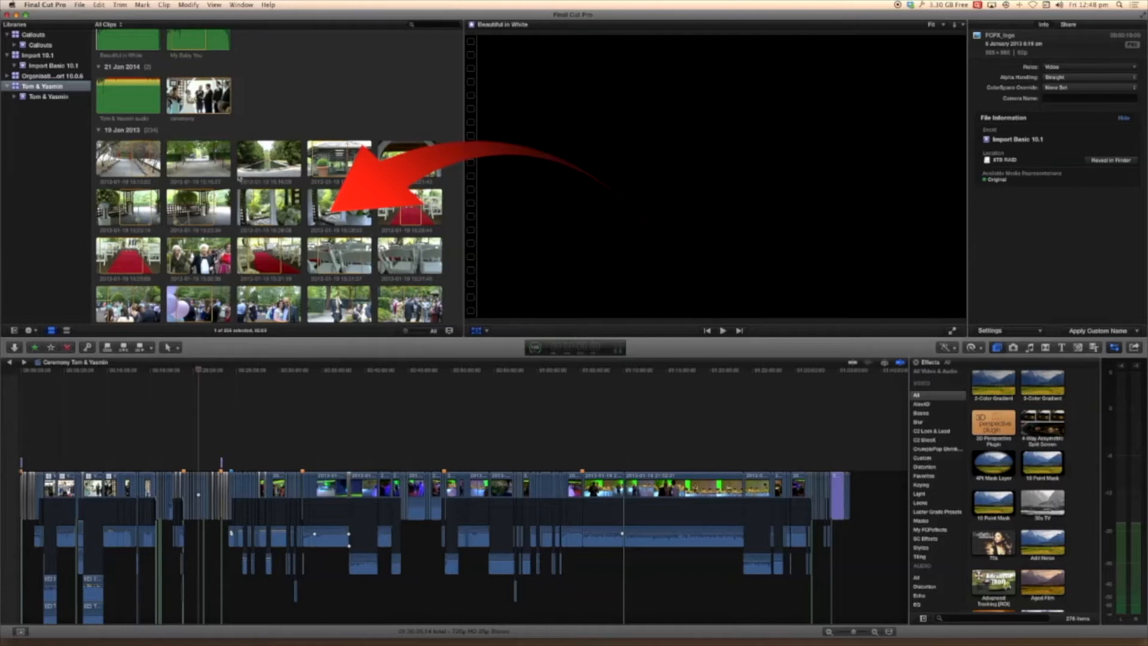
# Open the Media Import window from the selected wedding library.
pyautogui.scroll(6, 239, 178)
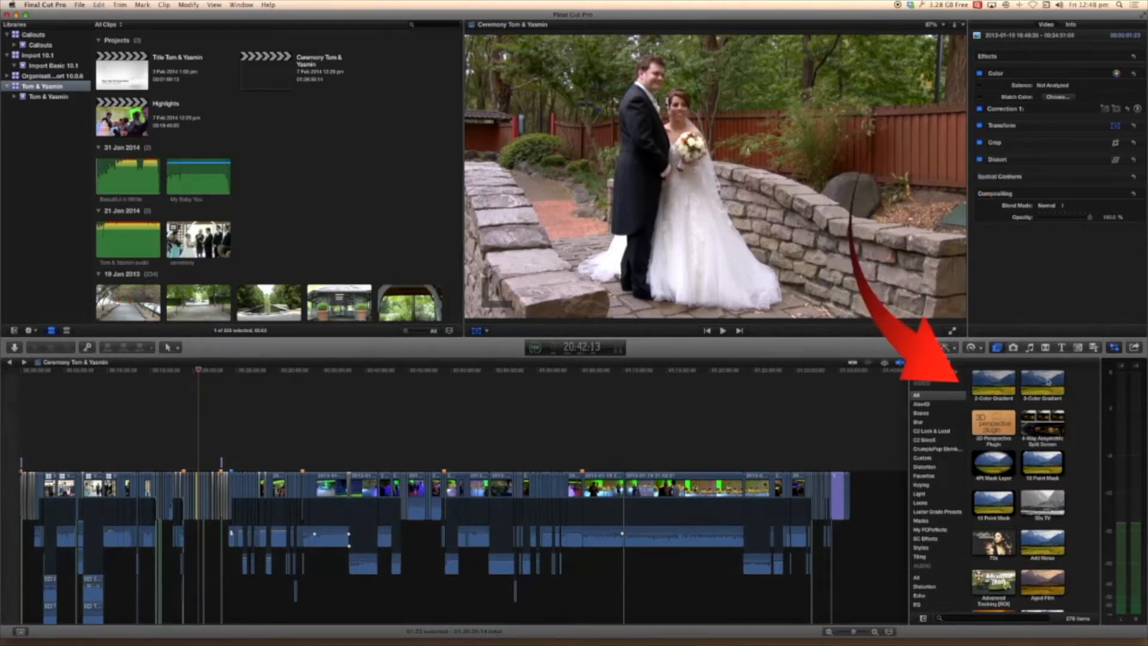
pyautogui.click(80, 5)
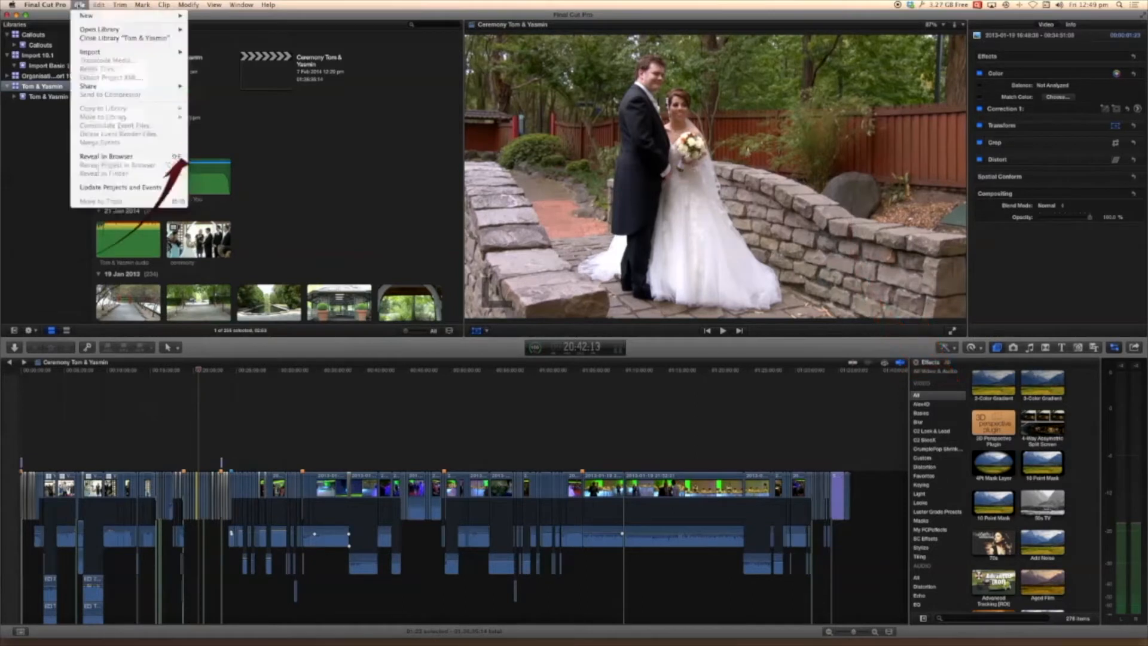
pyautogui.moveTo(88, 22)
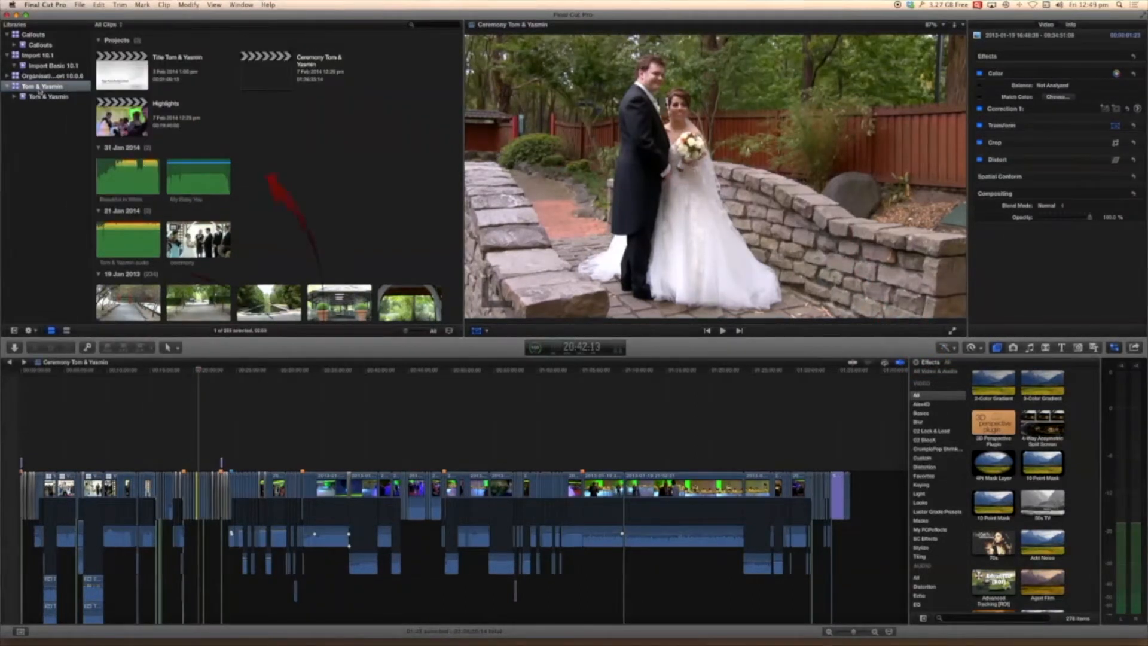
pyautogui.rightClick(40, 88)
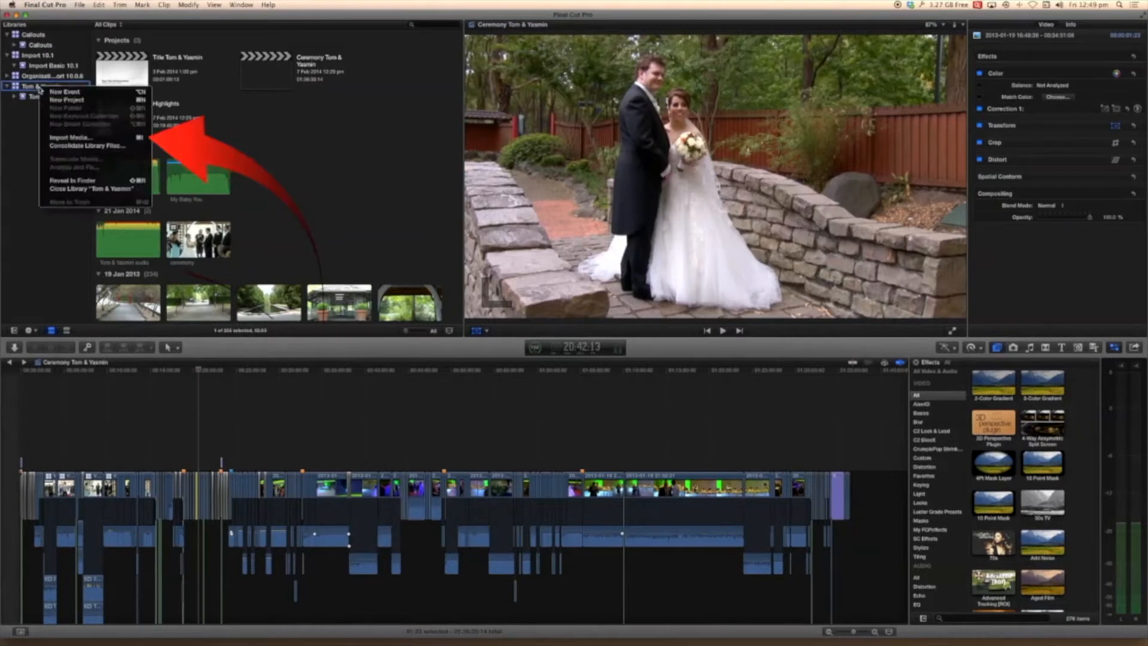
pyautogui.click(65, 138)
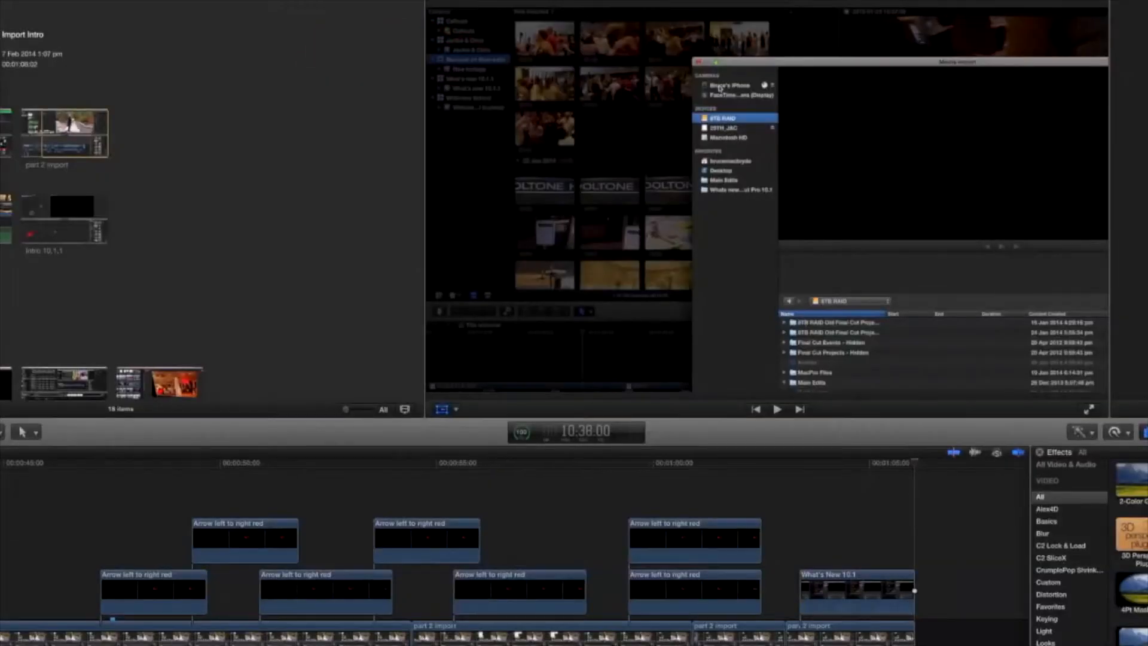
pyautogui.press('super+i')
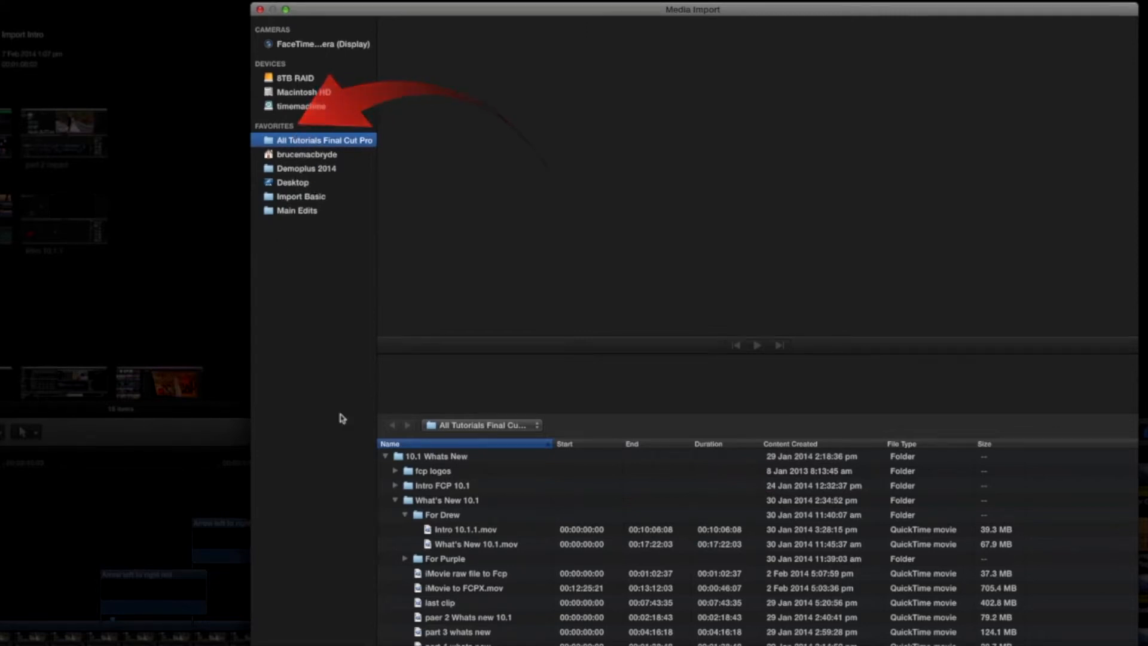
# Collapse the 10.1 Whats New folder and browse the Tutorial FCP 10.0.6 folder and its Editing Basic subfolder.
pyautogui.click(385, 456)
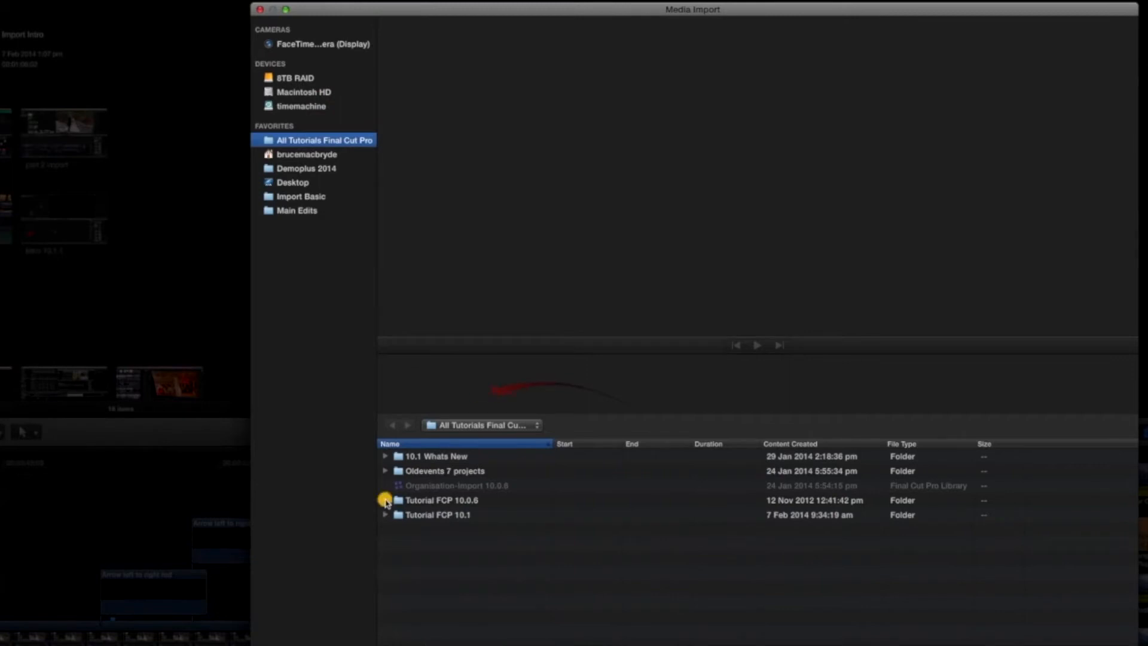
pyautogui.click(385, 500)
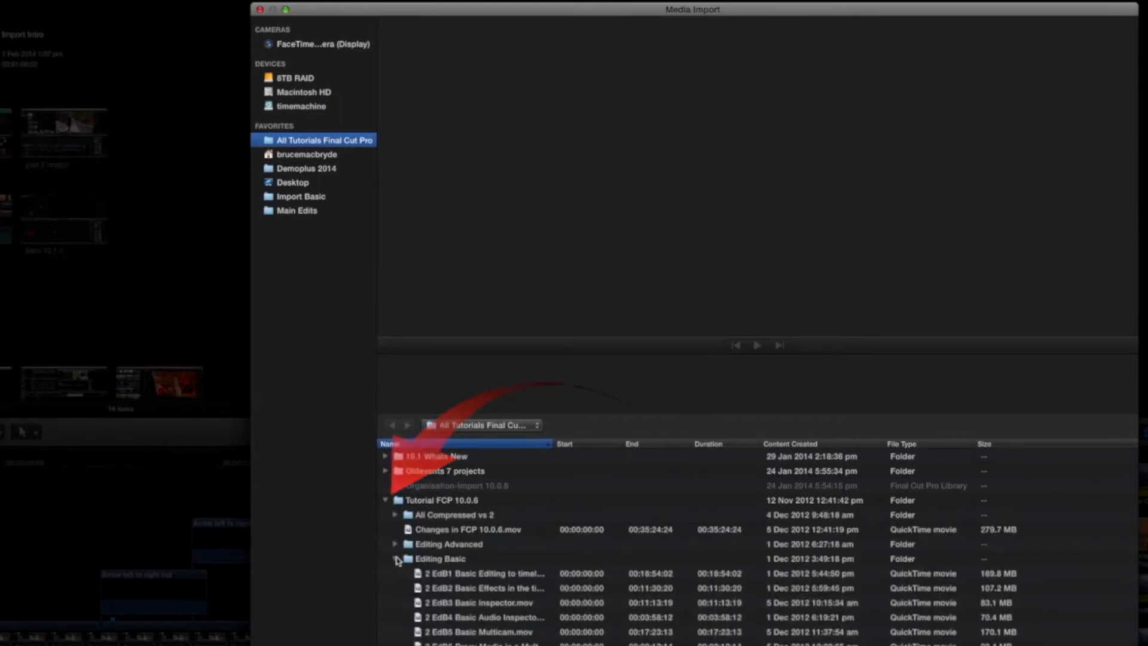
pyautogui.click(397, 559)
pyautogui.scroll(-1, 397, 569)
pyautogui.click(396, 574)
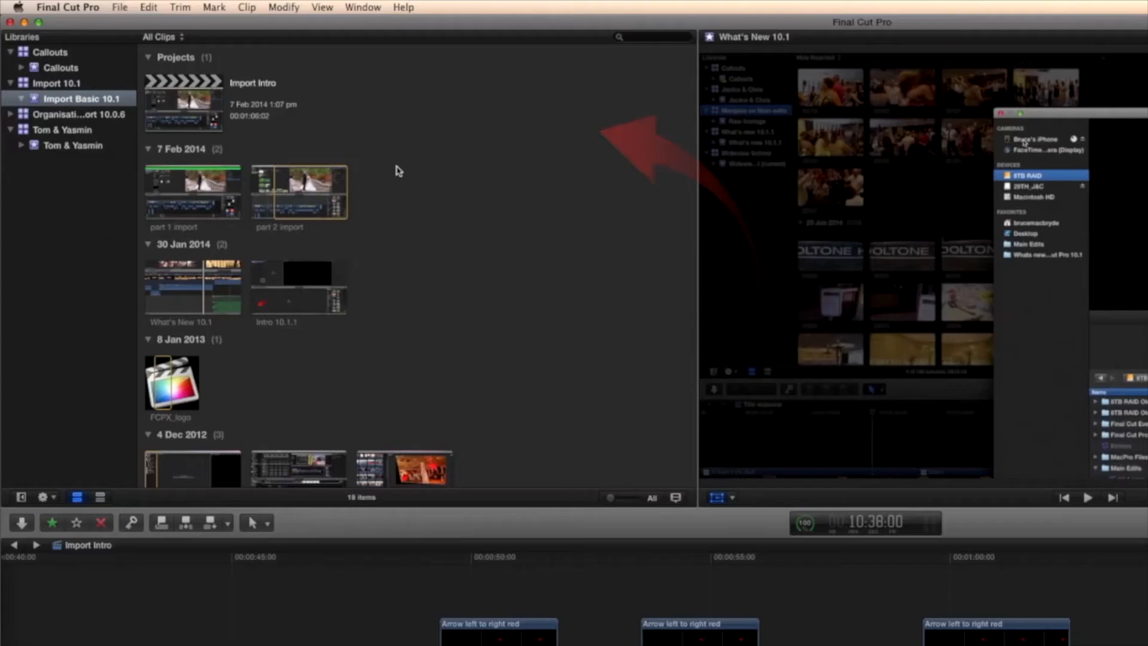
# Open the application preferences and review the Playback settings, including background rendering, and the Import settings.
pyautogui.click(73, 7)
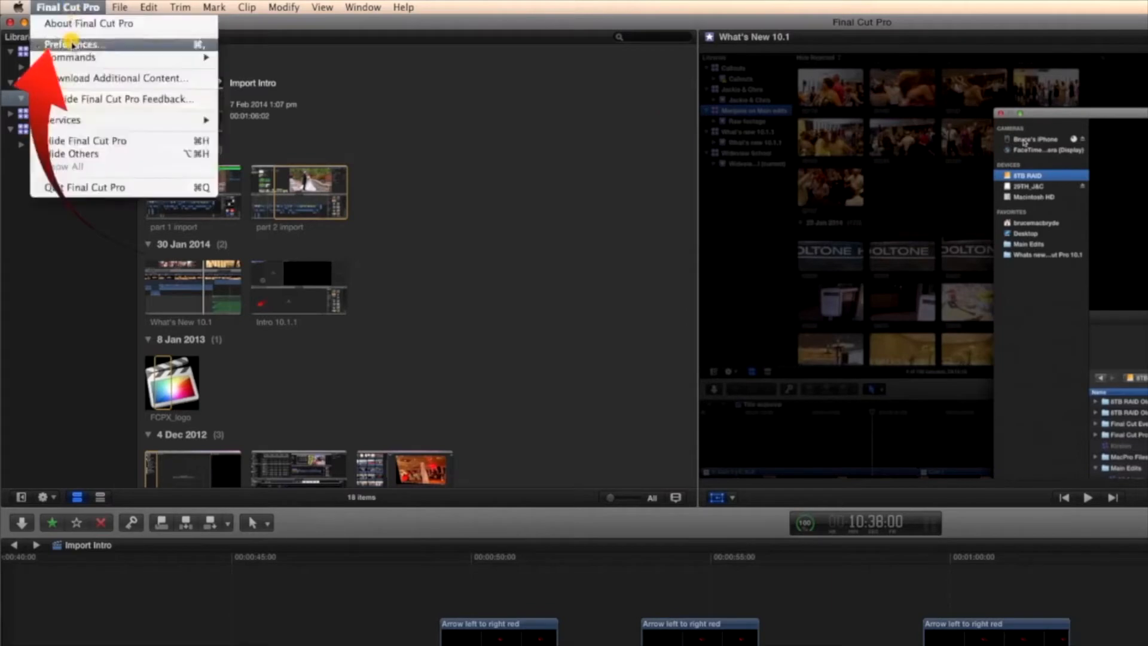
pyautogui.click(72, 45)
pyautogui.click(662, 89)
pyautogui.click(436, 89)
pyautogui.click(436, 89)
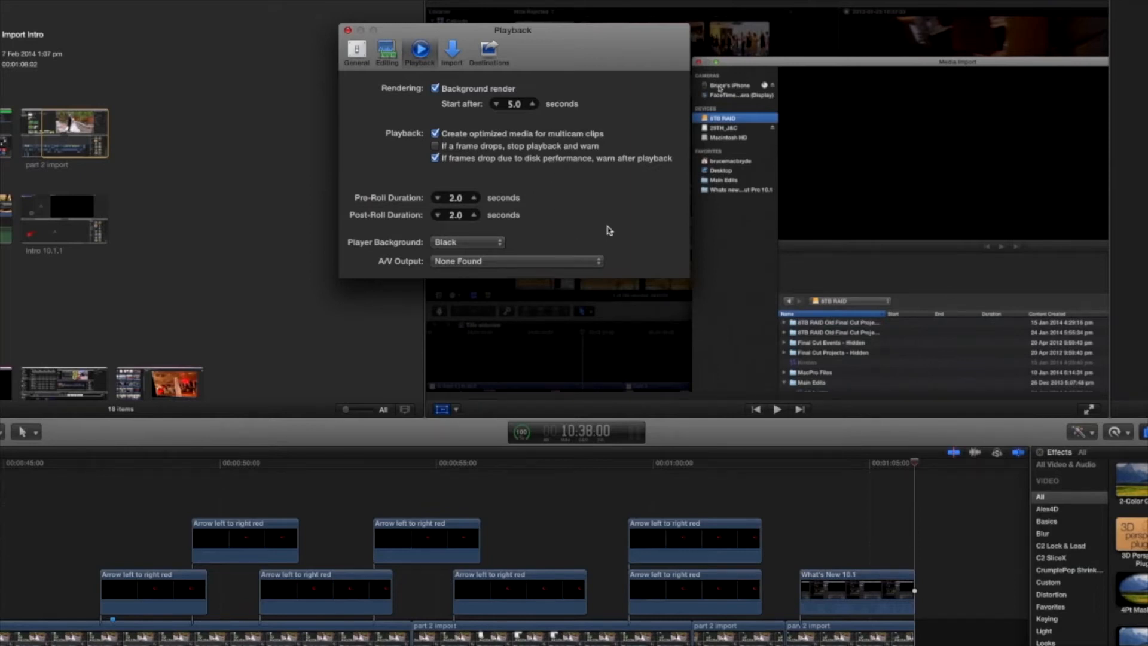
pyautogui.click(453, 54)
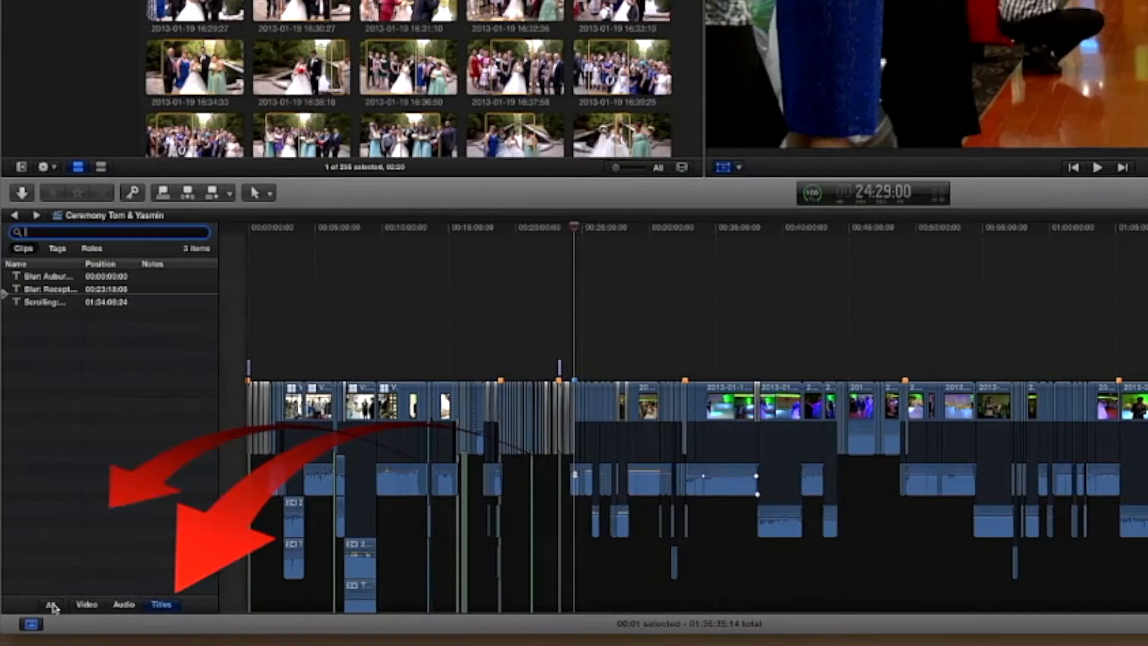
# List all clips in the timeline index, jump to the clip at 00:29:04:15, and switch the index to tags.
pyautogui.click(50, 604)
pyautogui.scroll(-5, 41, 449)
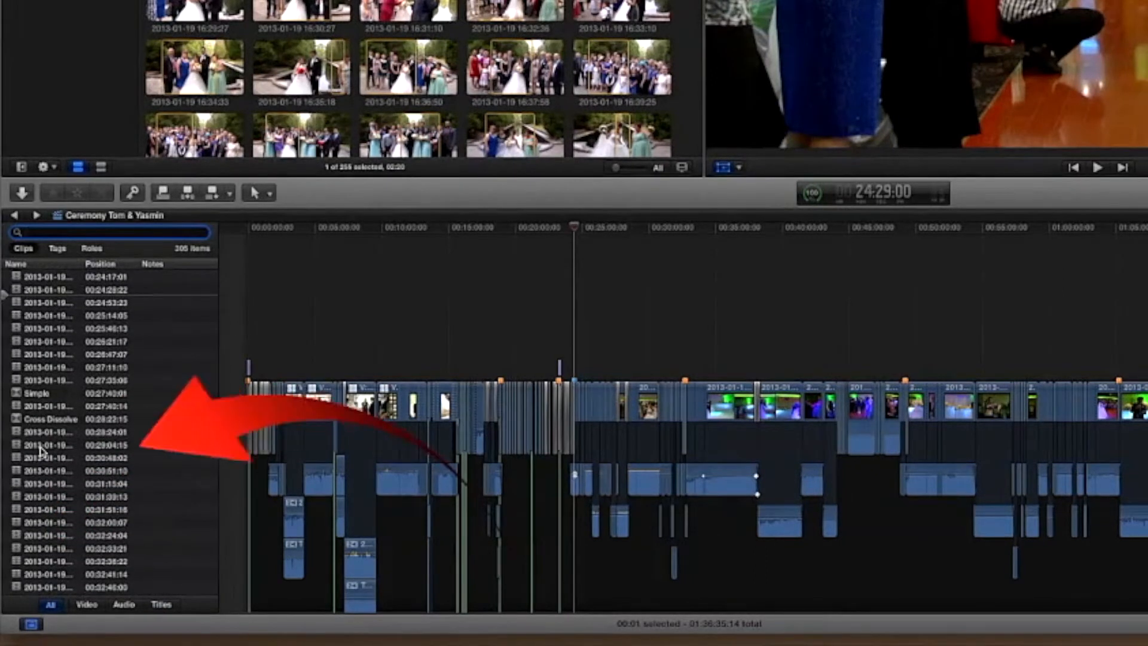
pyautogui.click(41, 445)
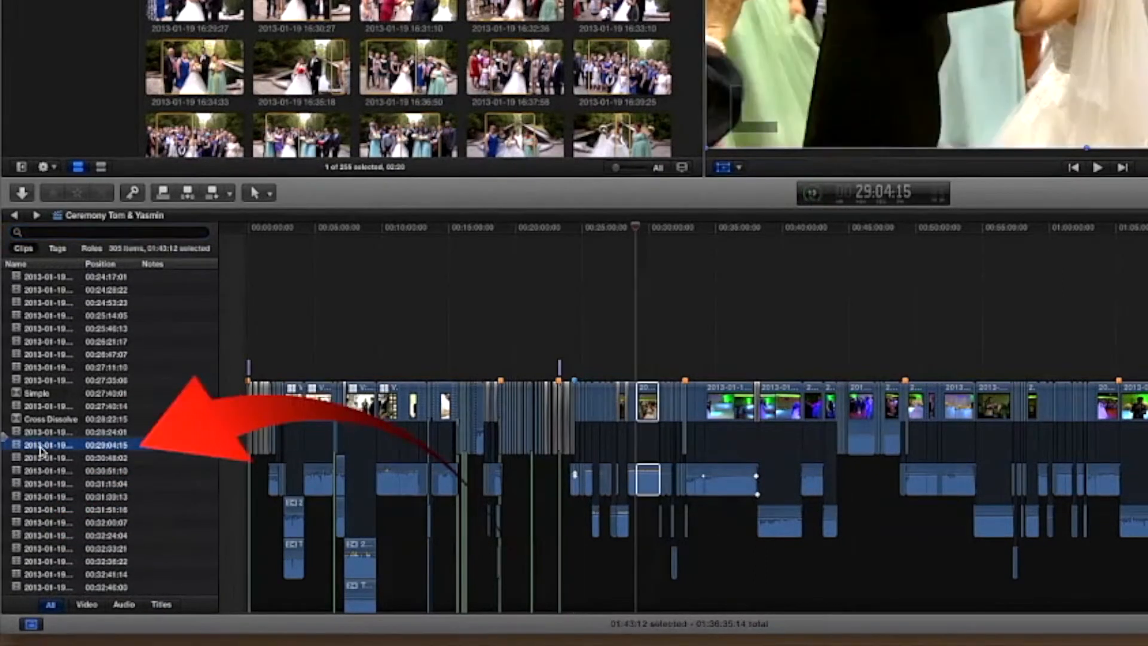
pyautogui.click(55, 250)
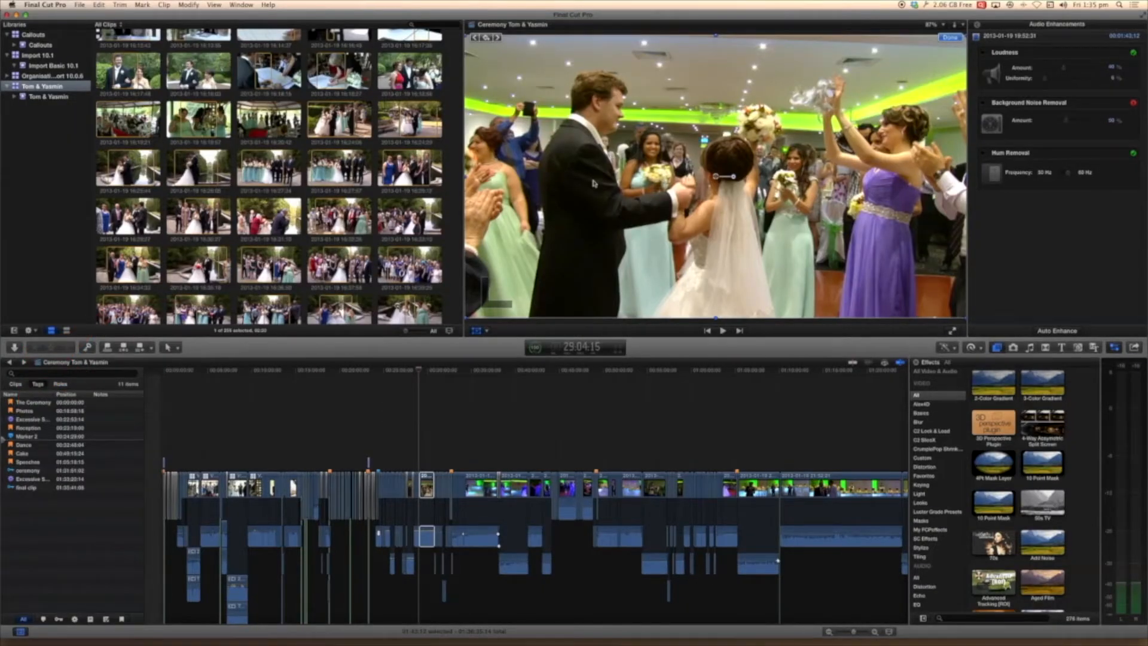
# Move the timeline playhead to about 32:26:02 and back to an earlier position, and select the bridal party clip in the browser.
pyautogui.moveTo(419, 370); pyautogui.dragTo(499, 392)
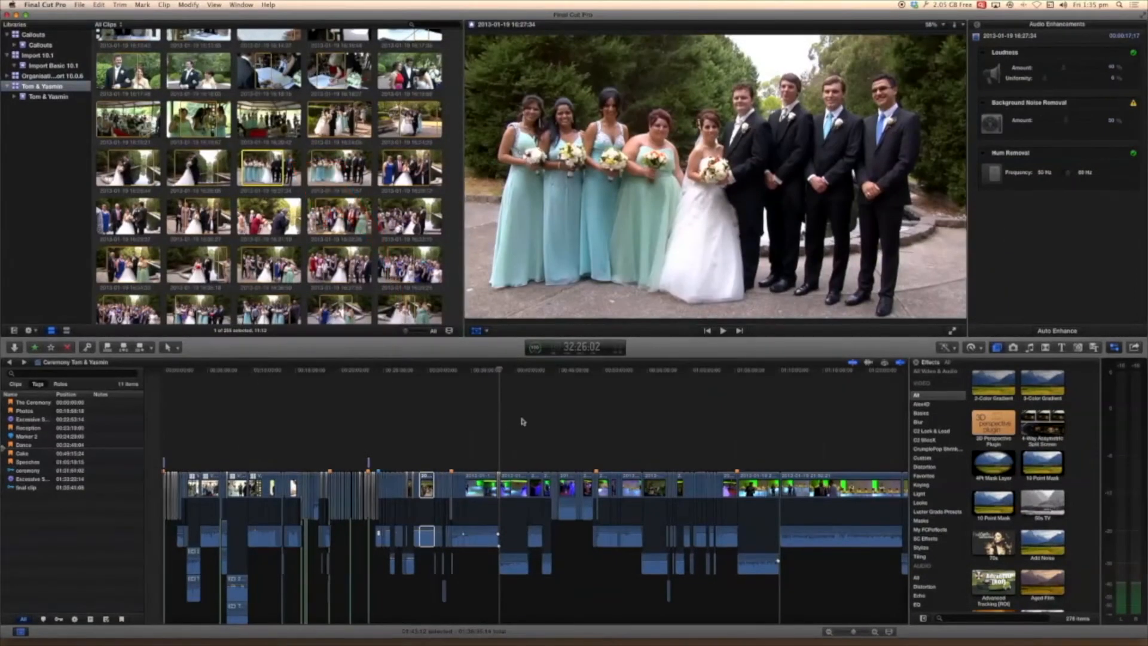
pyautogui.moveTo(500, 370); pyautogui.dragTo(351, 370)
pyautogui.click(271, 168)
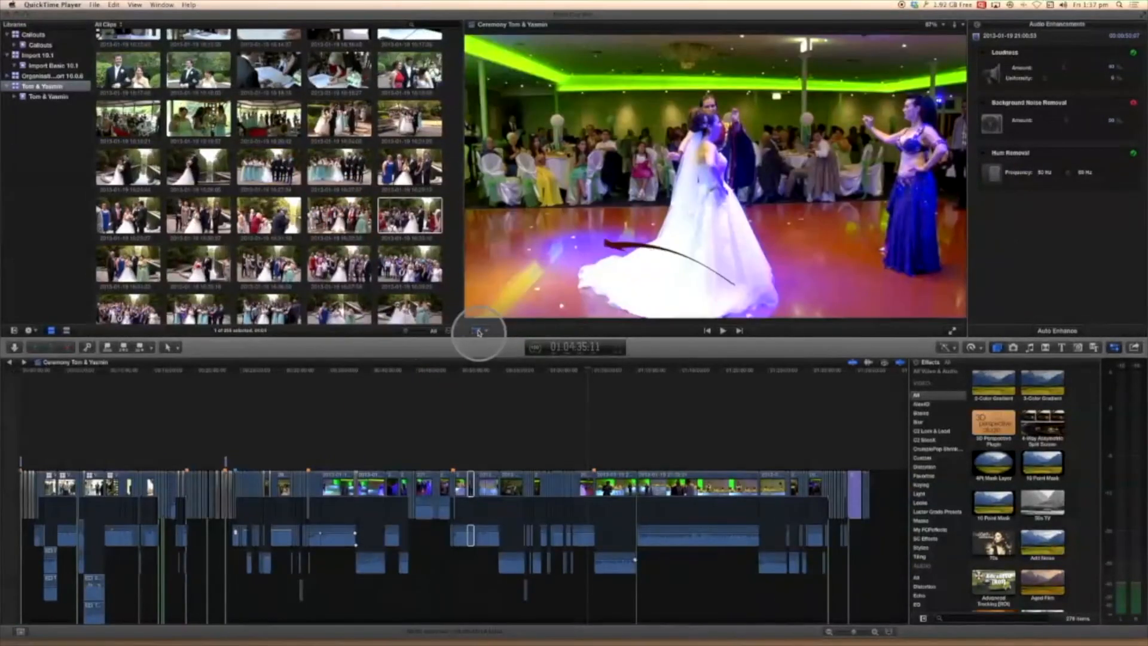
# Check the viewer's Transform, Crop and Distort options and activate the Transform controls on the reception dance clip.
pyautogui.click(478, 333)
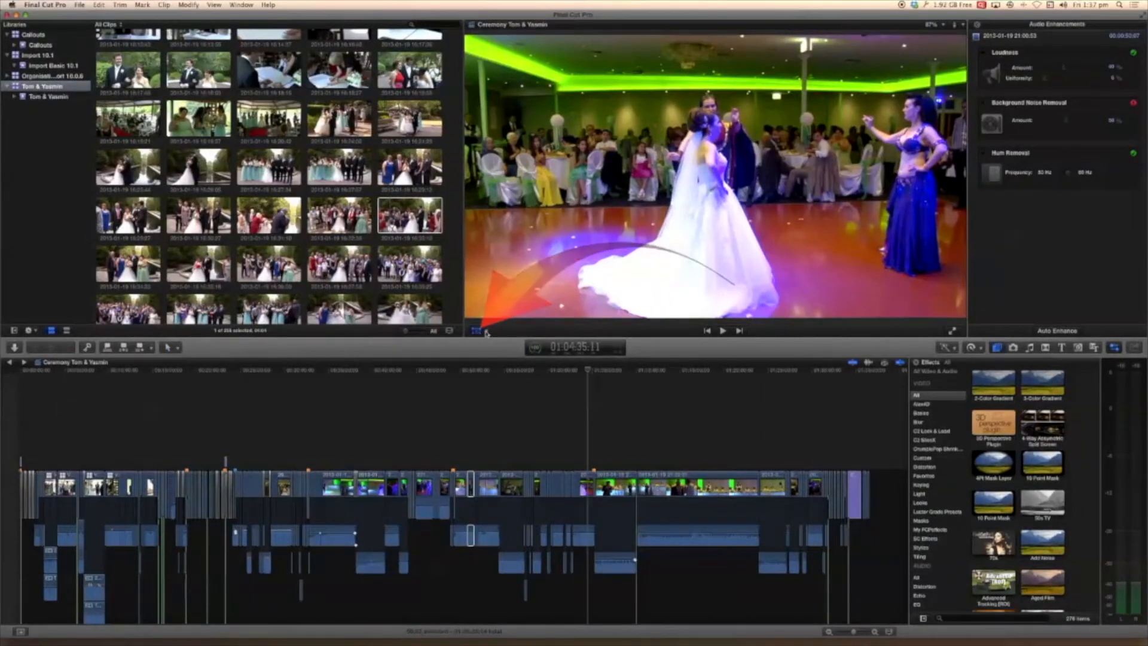
pyautogui.click(477, 333)
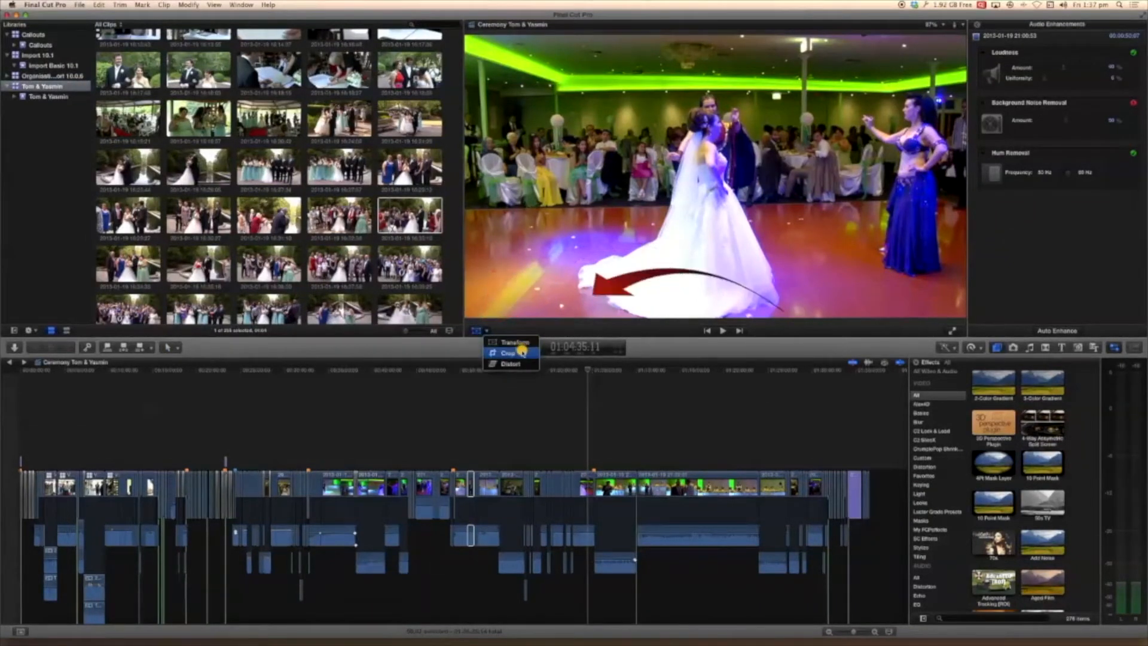
pyautogui.click(512, 290)
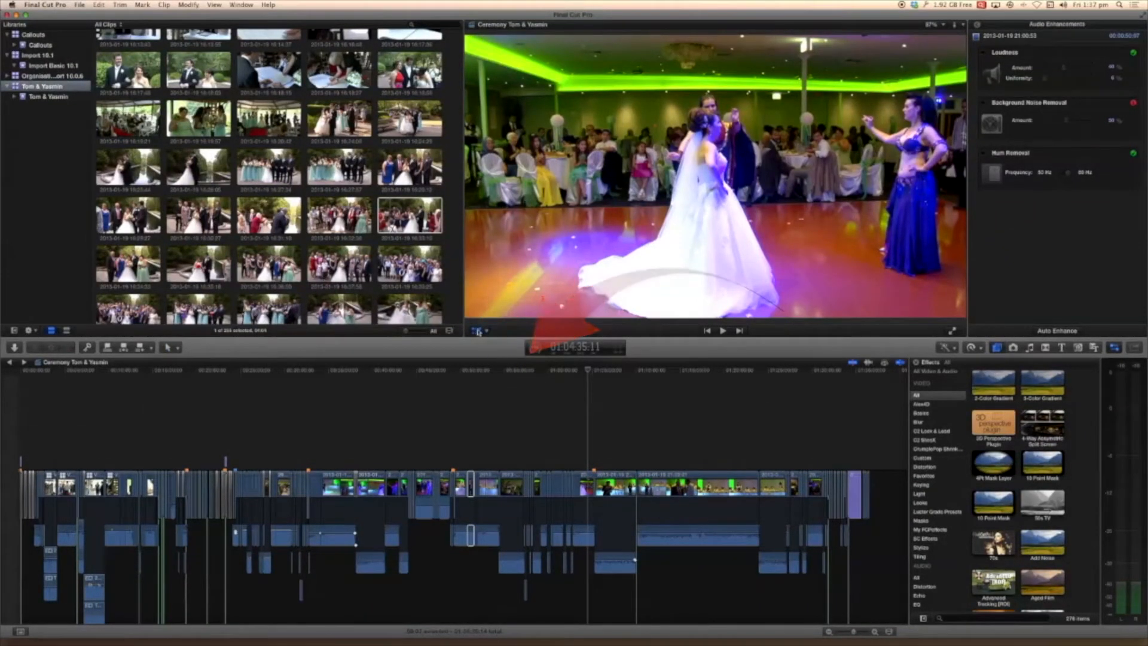
pyautogui.click(479, 331)
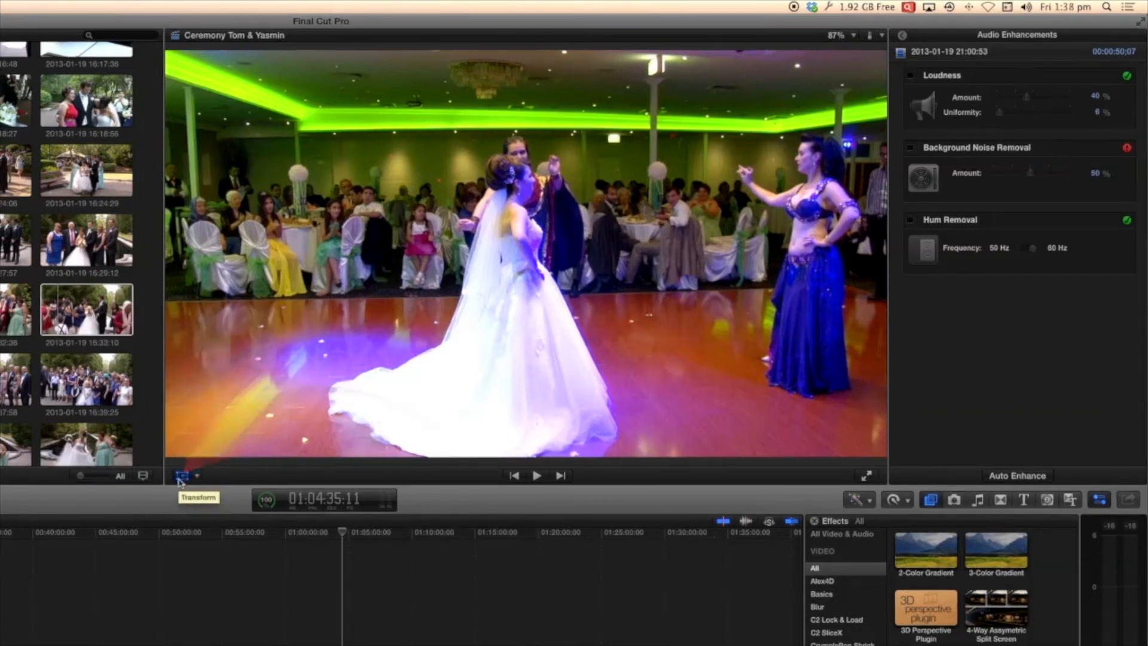
pyautogui.click(180, 482)
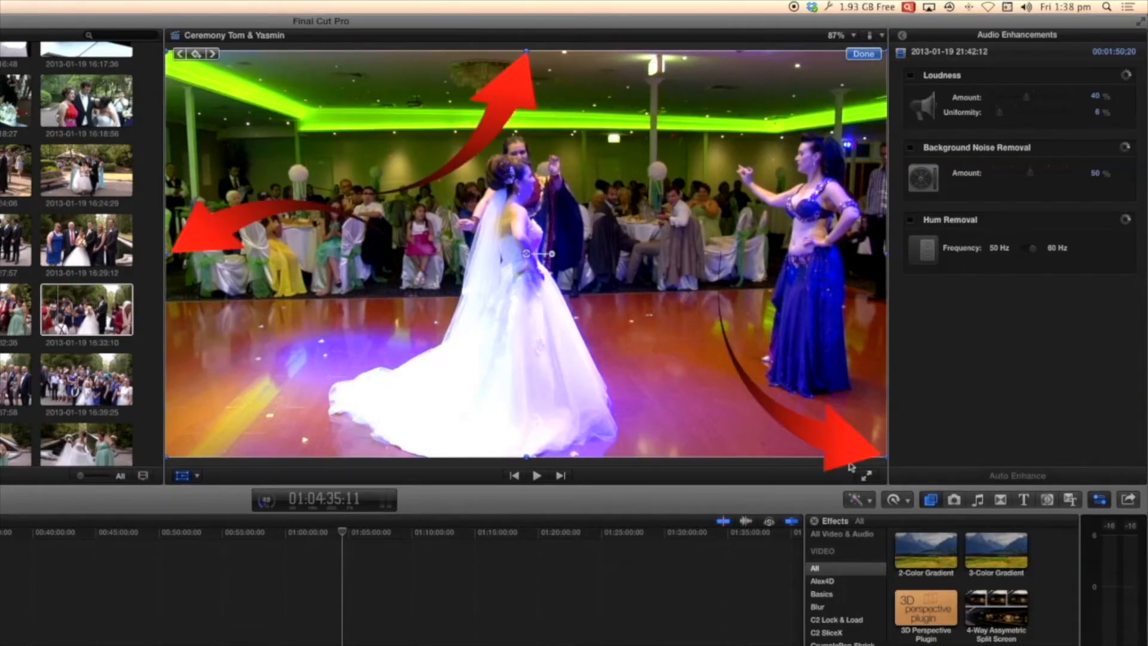
# Try the dance clip's Transform handles by scaling from the top edge and a lower corner and rotating the image.
pyautogui.moveTo(525, 48)
pyautogui.mouseDown()
pyautogui.moveTo(526, 166)
pyautogui.moveTo(533, 48)
pyautogui.mouseUp()
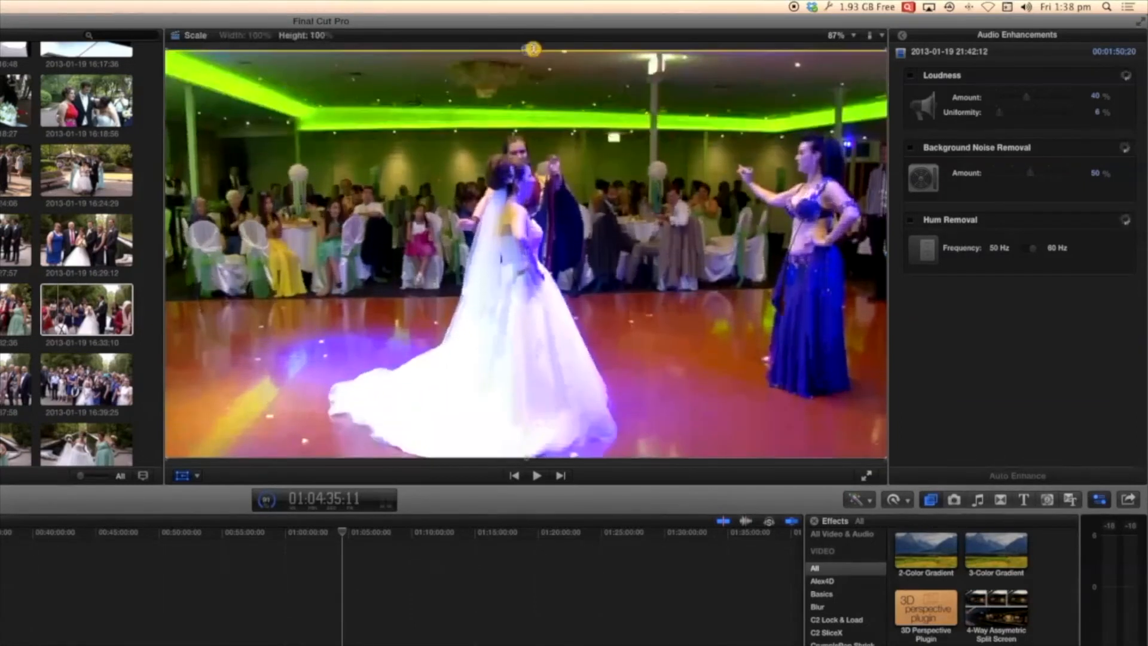
pyautogui.moveTo(888, 461); pyautogui.dragTo(866, 445)
pyautogui.moveTo(552, 256)
pyautogui.mouseDown()
pyautogui.moveTo(546, 238)
pyautogui.moveTo(549, 264)
pyautogui.mouseUp()
# Trim the dance clip by 496 px on its left side and also along its top, and switch to the Crop mode.
pyautogui.click(197, 475)
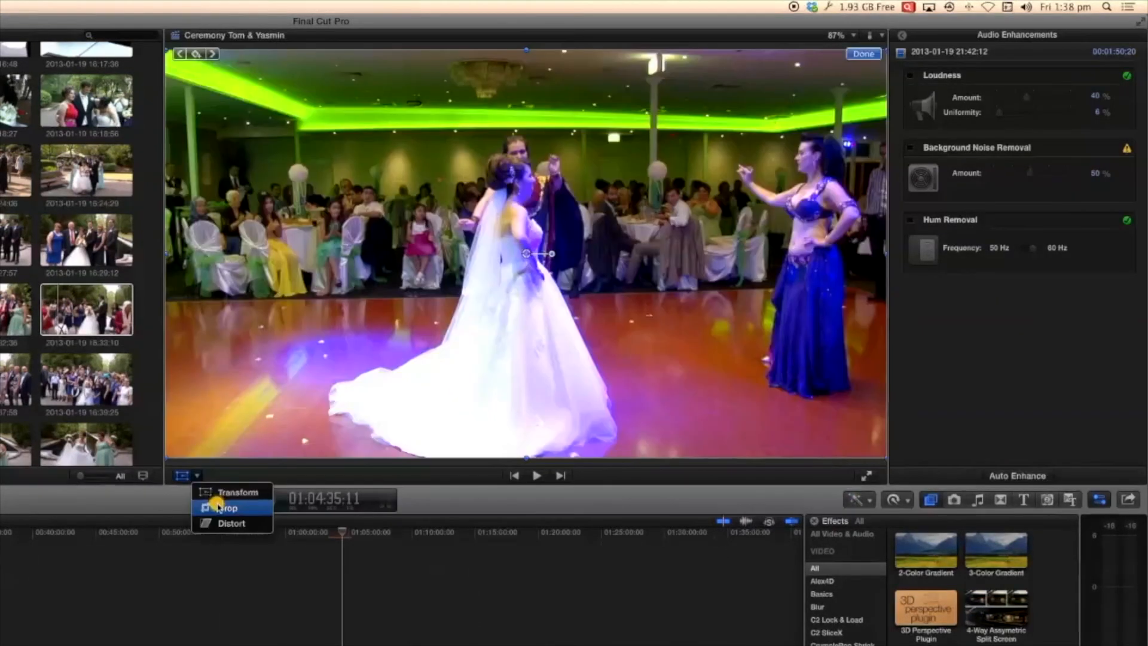
pyautogui.click(218, 508)
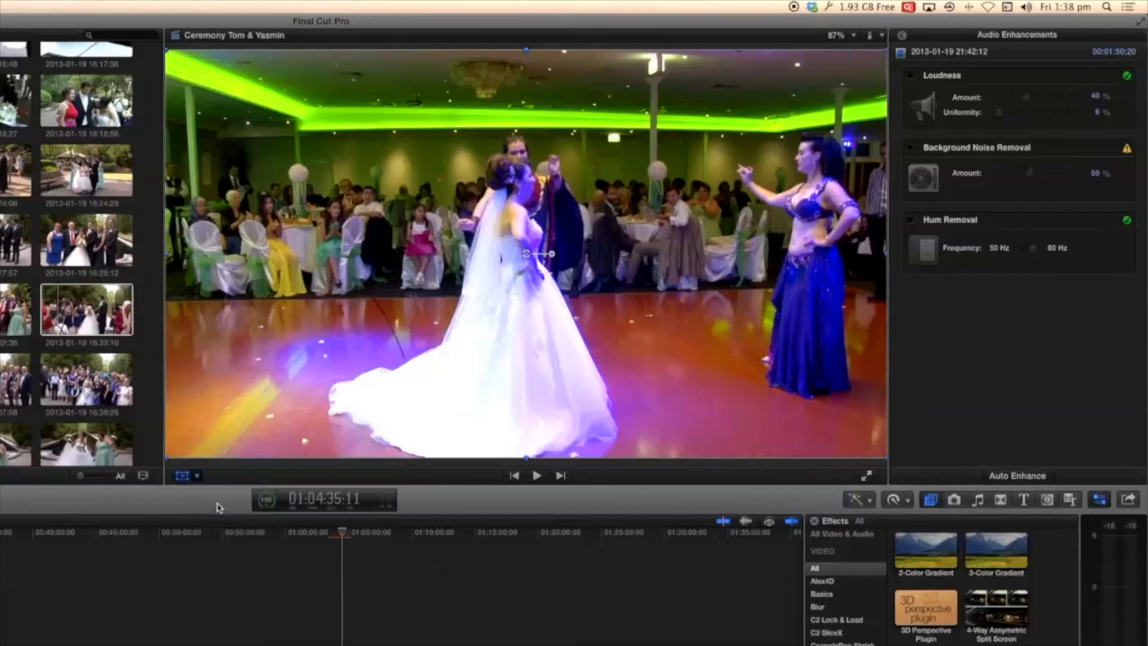
pyautogui.moveTo(169, 259); pyautogui.dragTo(351, 270)
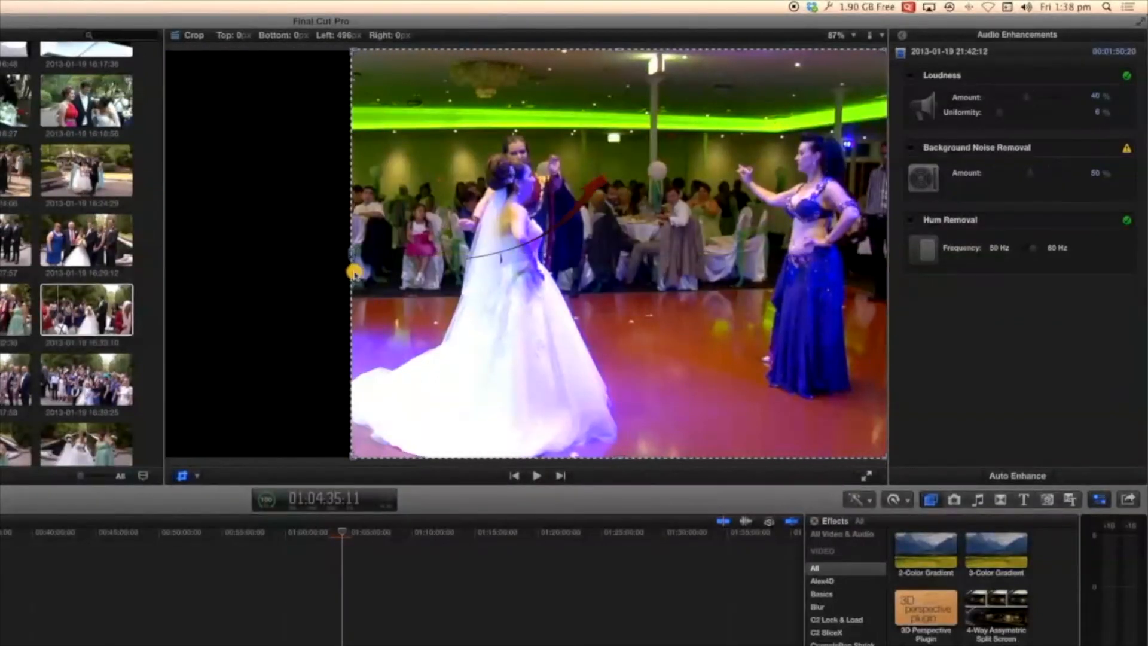
pyautogui.moveTo(616, 54); pyautogui.dragTo(616, 125)
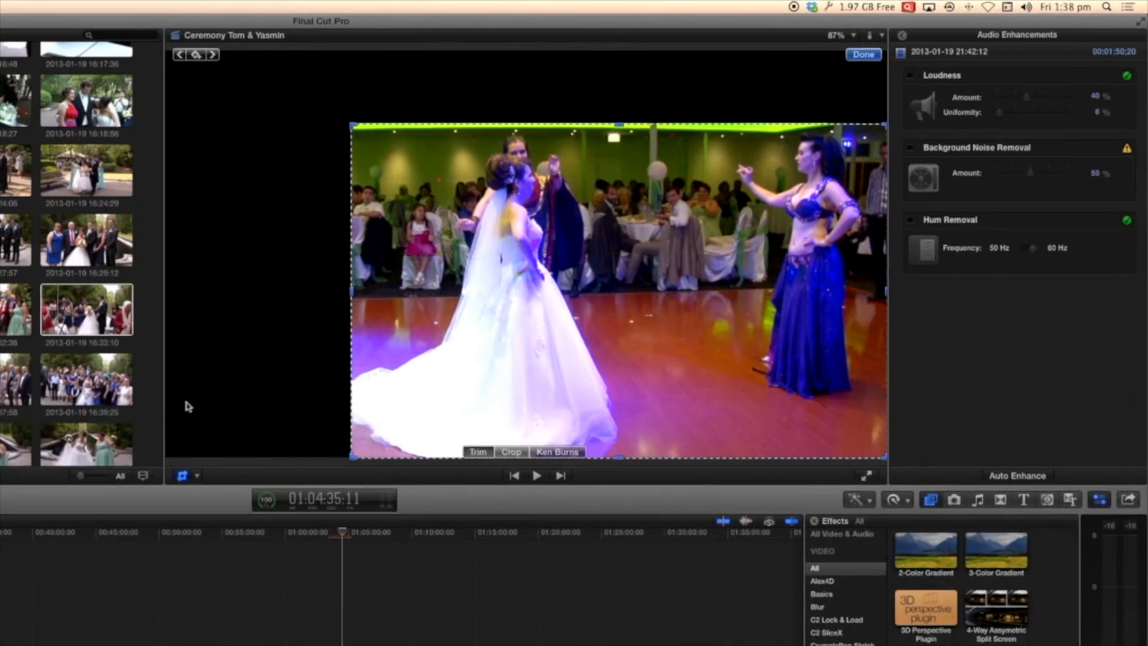
pyautogui.click(541, 452)
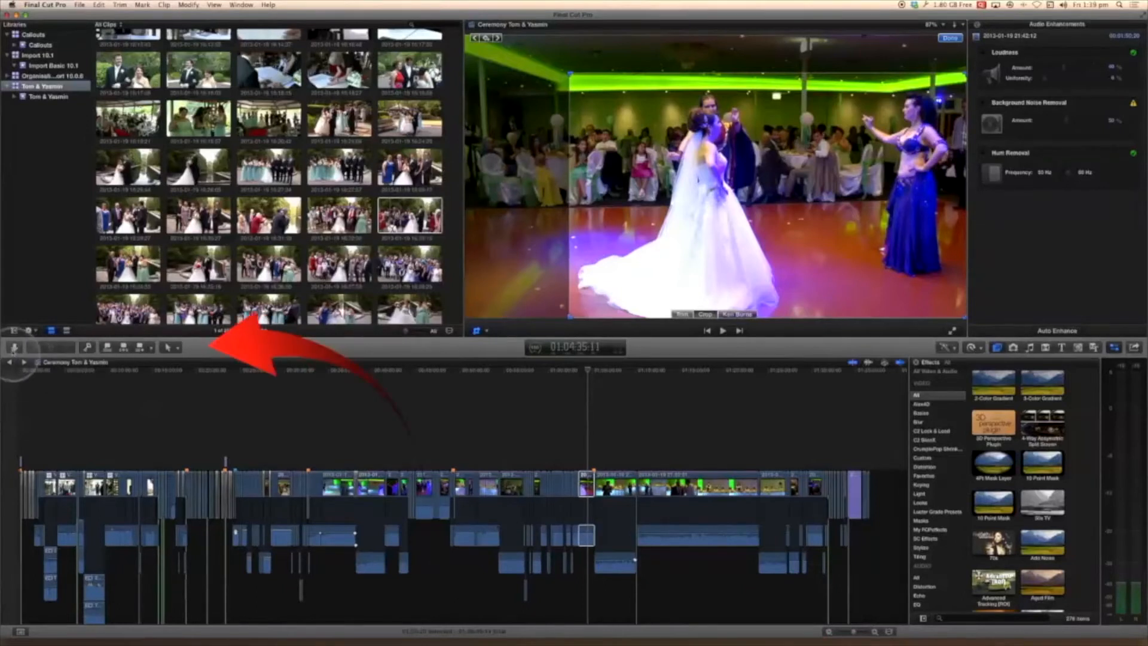
# Review the timeline editing tools, set the edit source to All video and audio, and show the Effects browser.
pyautogui.click(169, 347)
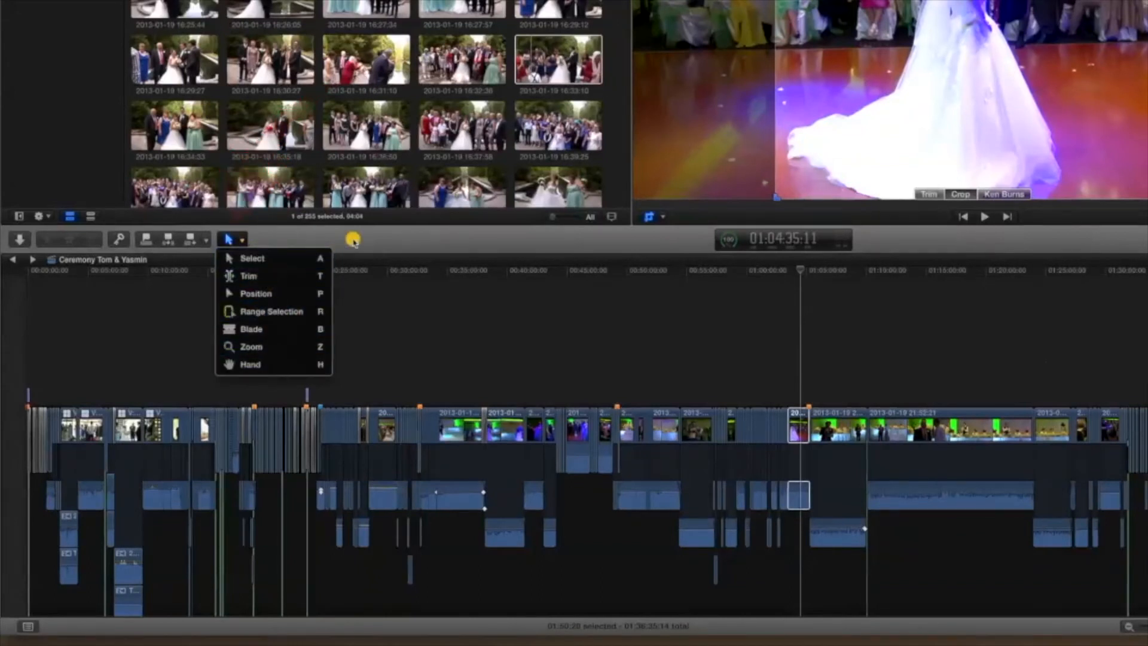
pyautogui.click(353, 241)
pyautogui.click(206, 240)
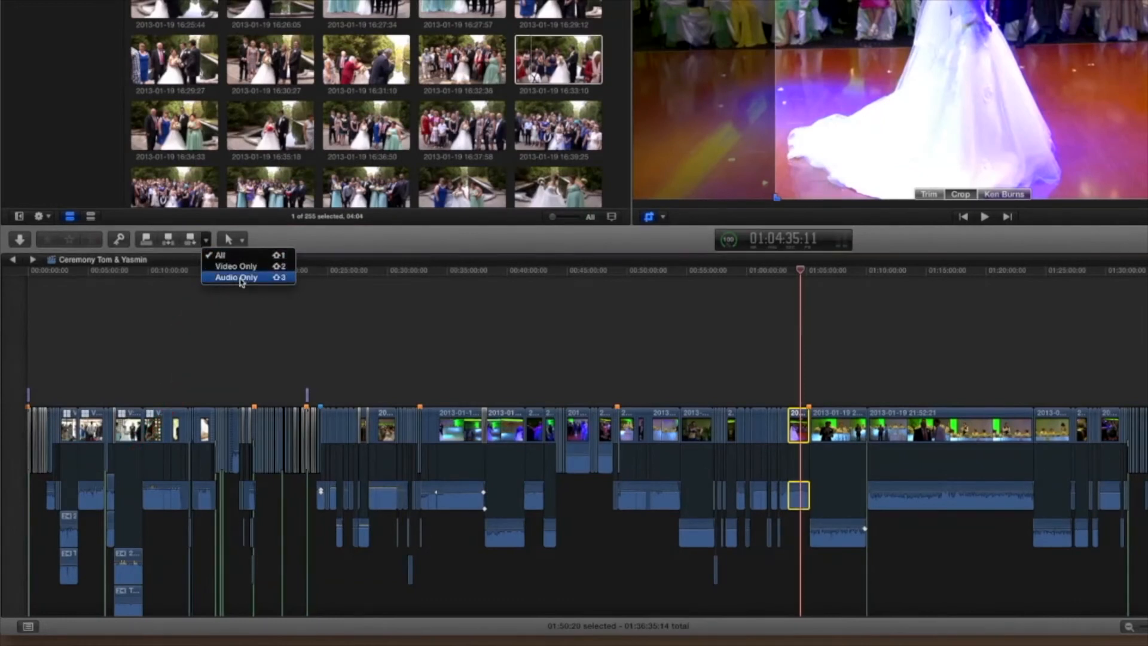
pyautogui.click(223, 257)
pyautogui.press('super+5')
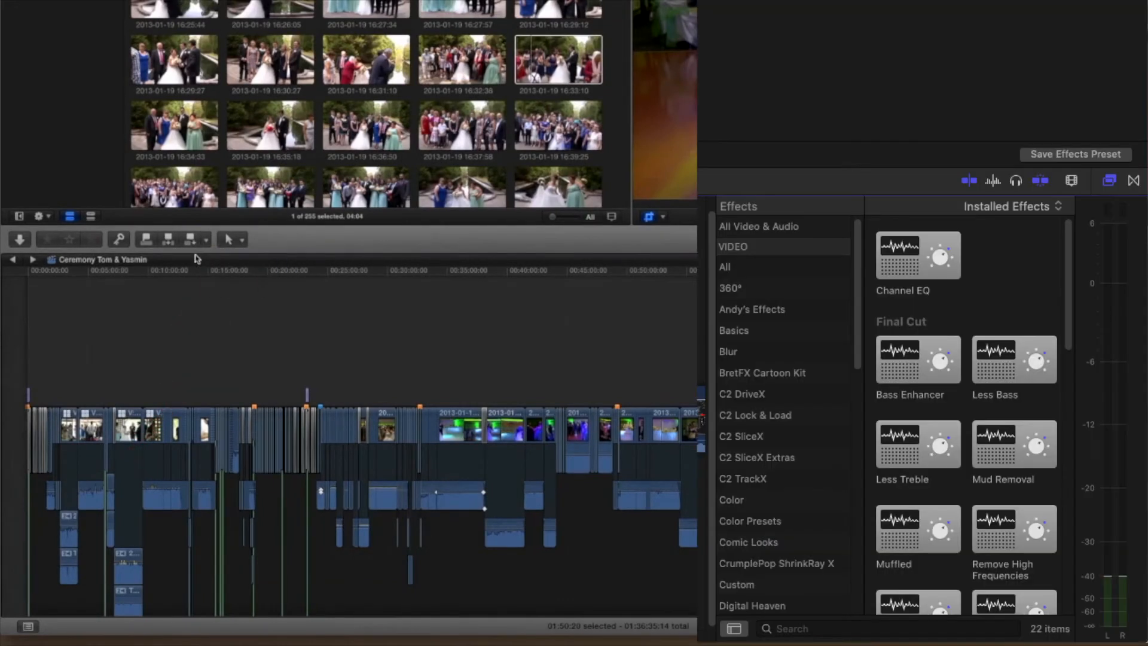